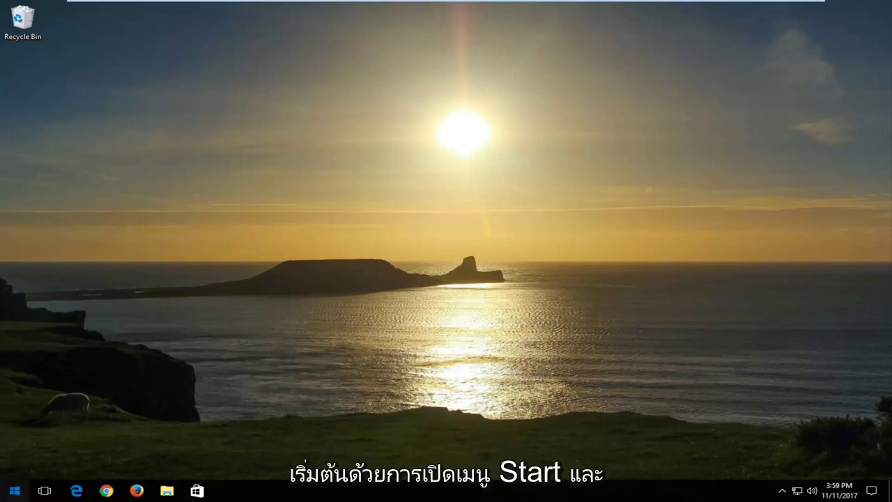
Turn on 'Show hidden files, folders, and drives' in File Explorer Options' View tab, then apply and confirm
click(14, 491)
text(fold)
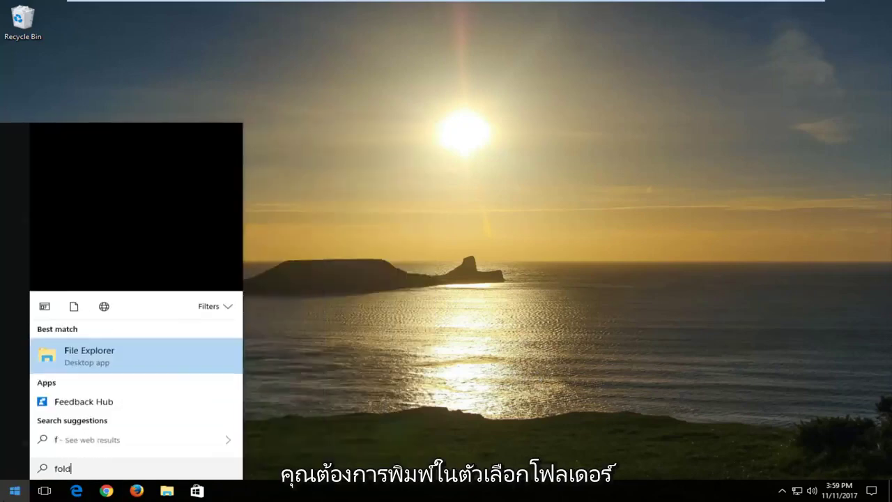
text(er options)
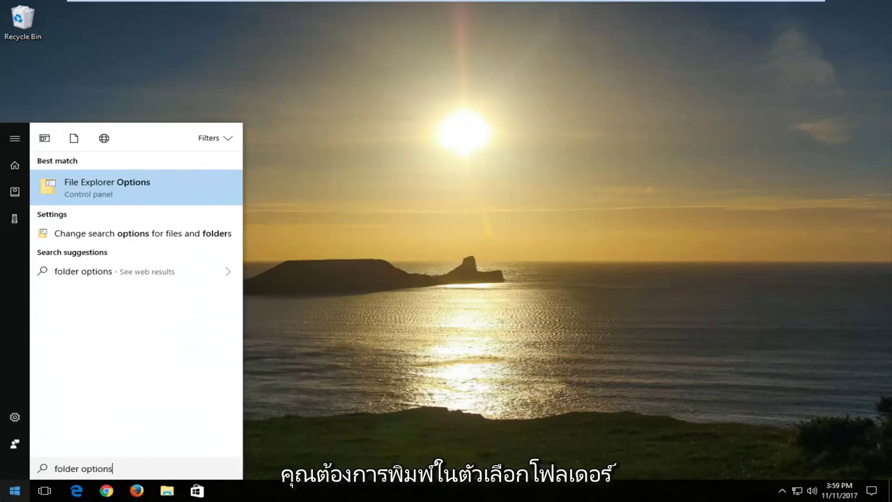
click(91, 190)
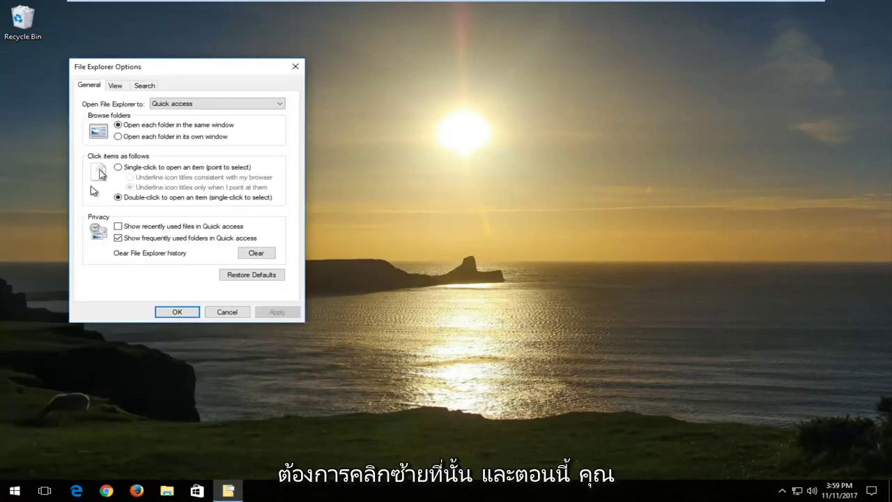
click(117, 86)
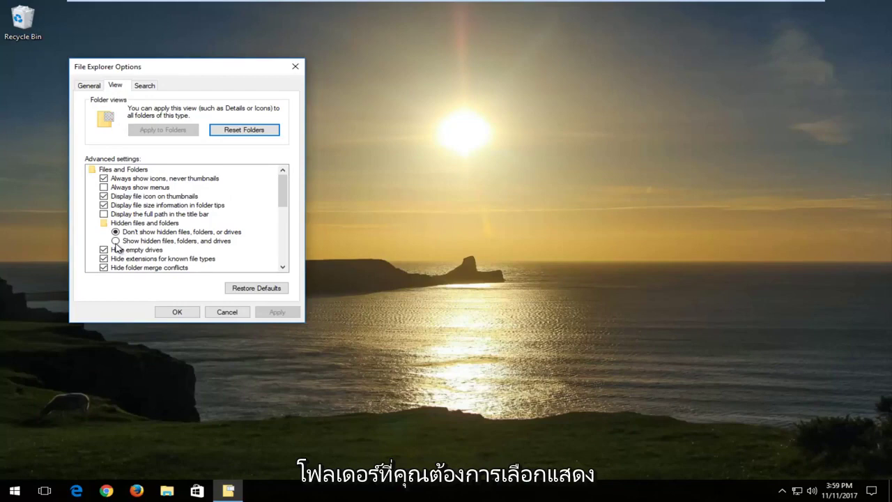
click(117, 242)
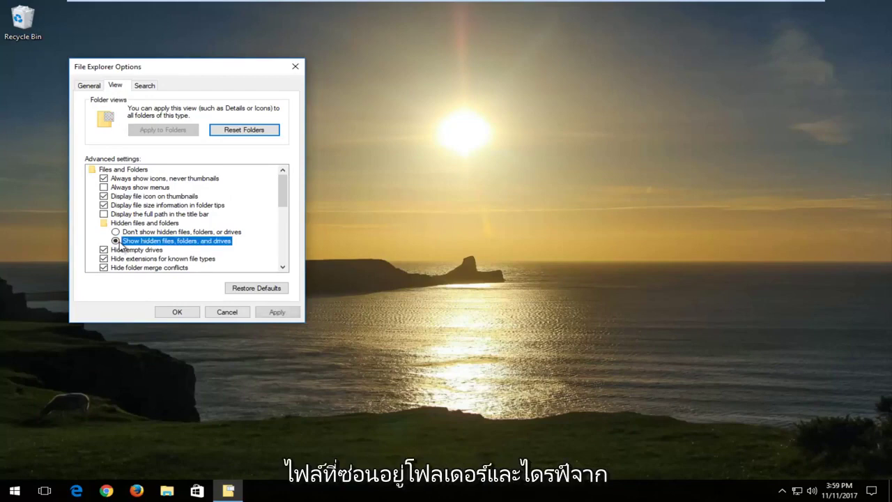
click(261, 313)
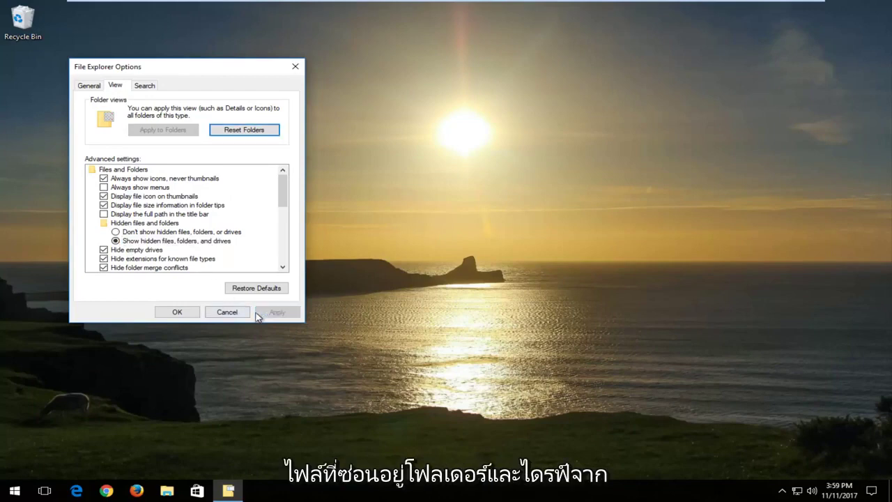
click(177, 311)
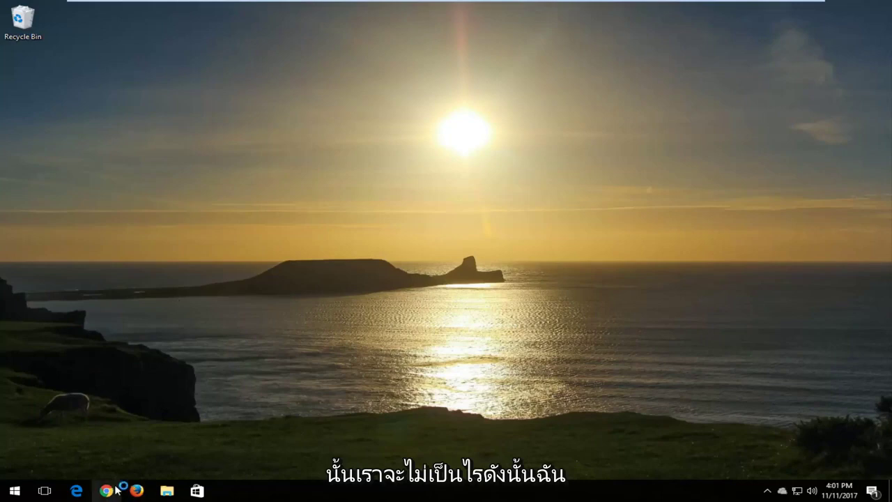
Start Chrome in a non-maximised window and load google.com
click(105, 491)
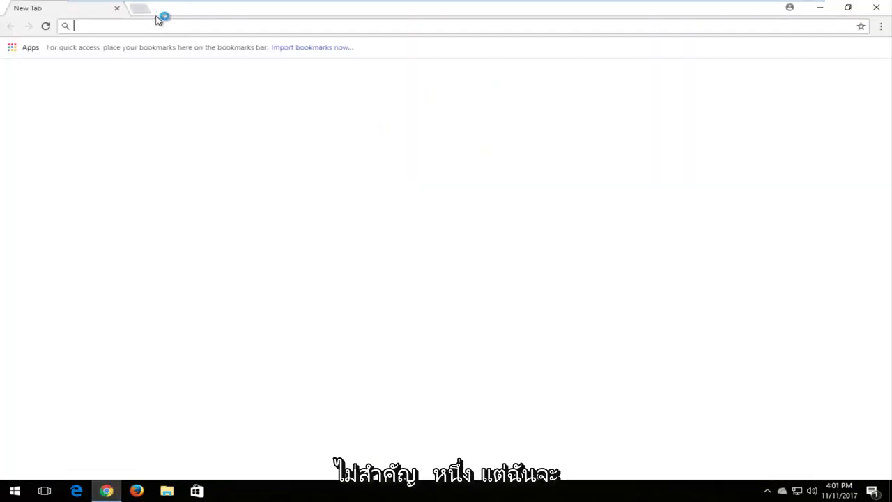
drag(163, 17, 340, 2)
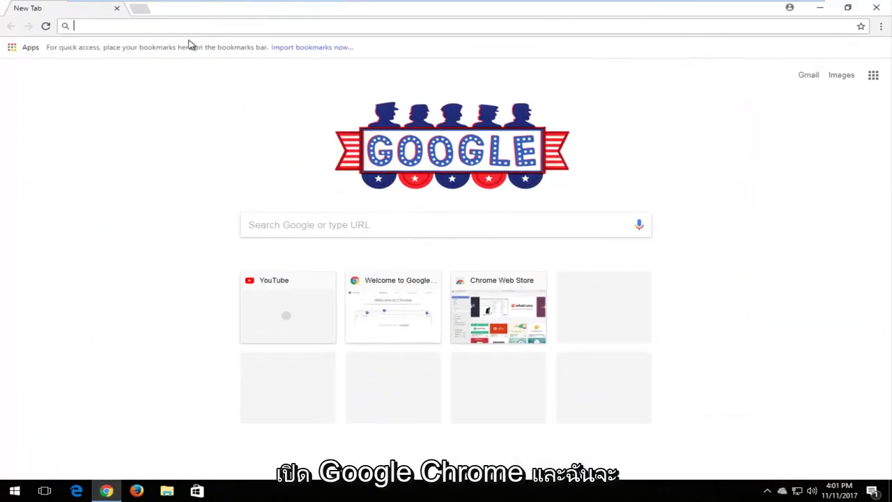
text(google.co)
key(Return)
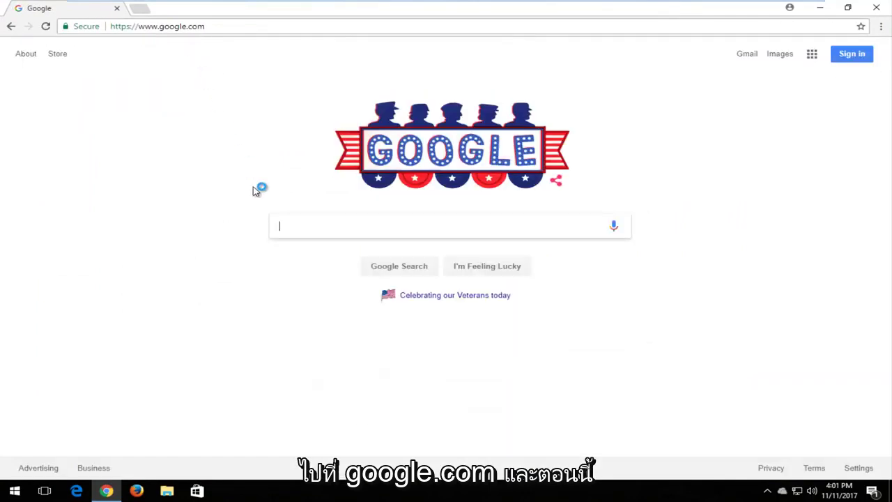
Search Google for 'vcruntime140.dll download'
text(vcrubn)
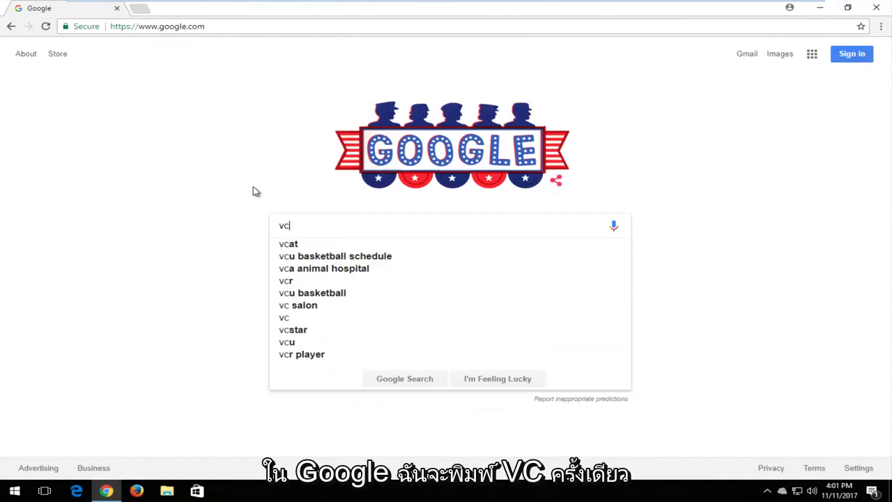
key(BackSpace)
key(BackSpace)
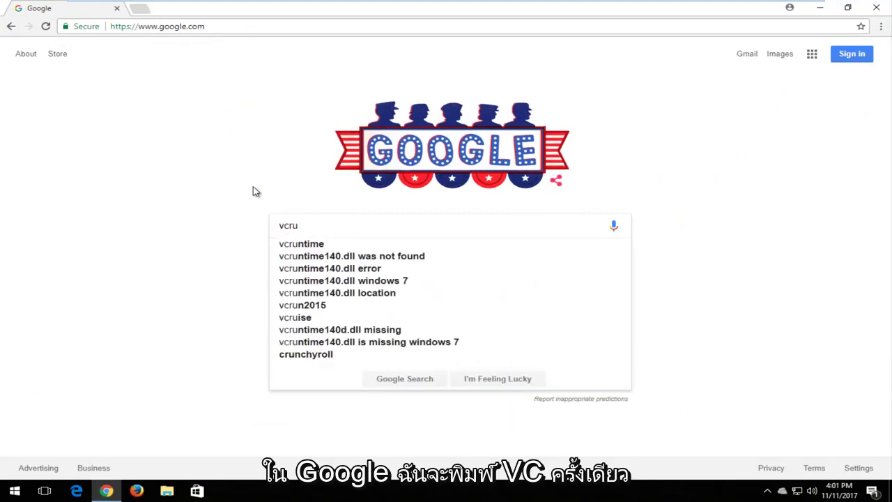
text(ntime140.dll d)
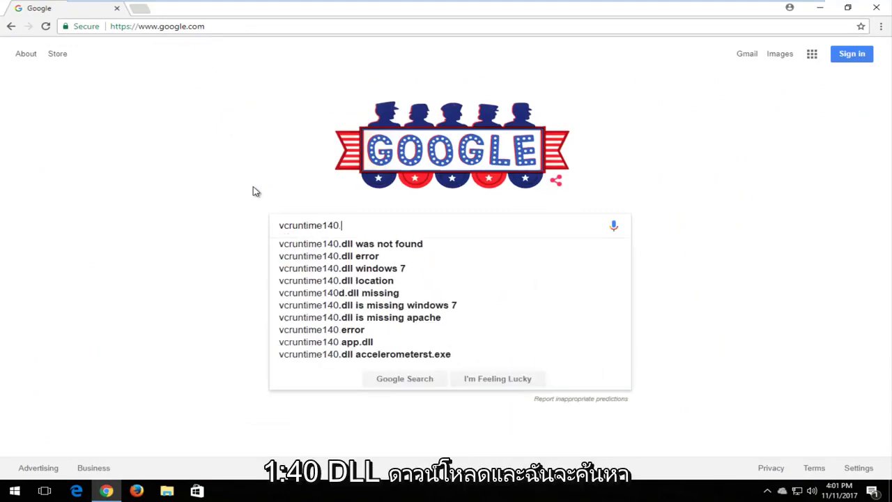
key(BackSpace)
text(download)
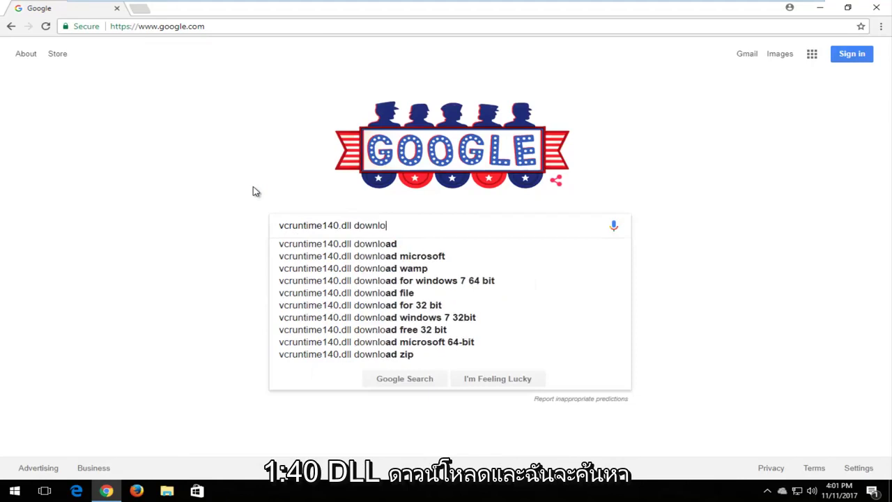
key(Return)
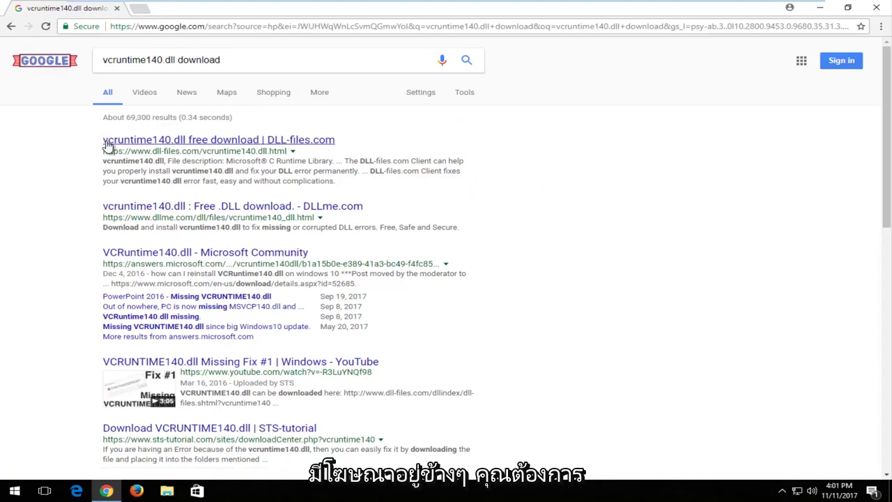
Go to the 'vcruntime140.dll free download | DLL-files.com' result
double_click(155, 151)
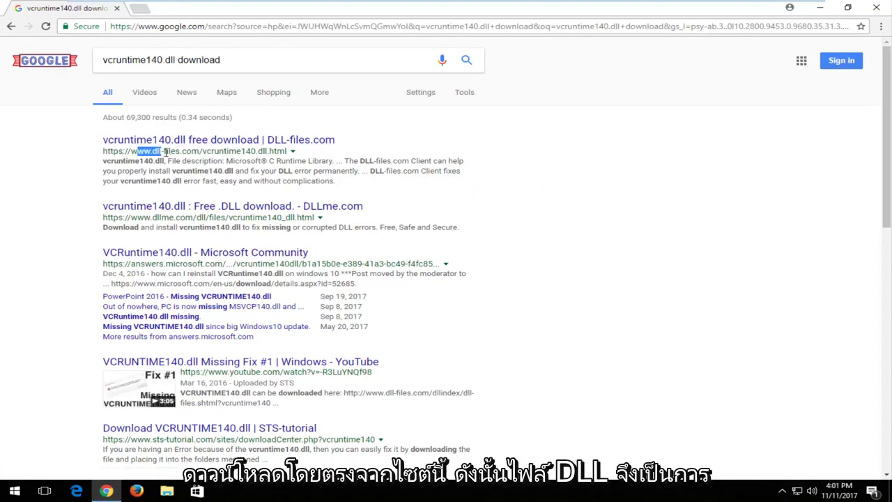
click(166, 151)
click(166, 142)
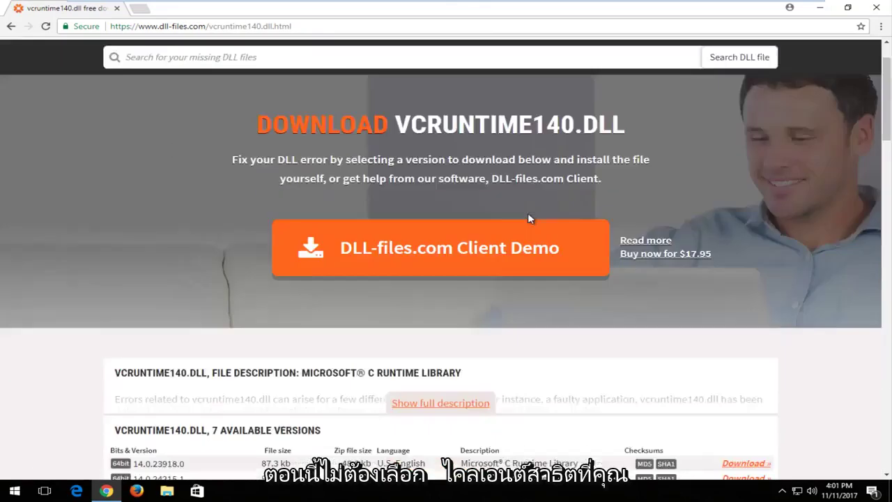
Download the 64bit 14.0.23918.0 row from the DLL-files.com versions table
scroll(529, 217, down, 5)
scroll(210, 127, up, 1)
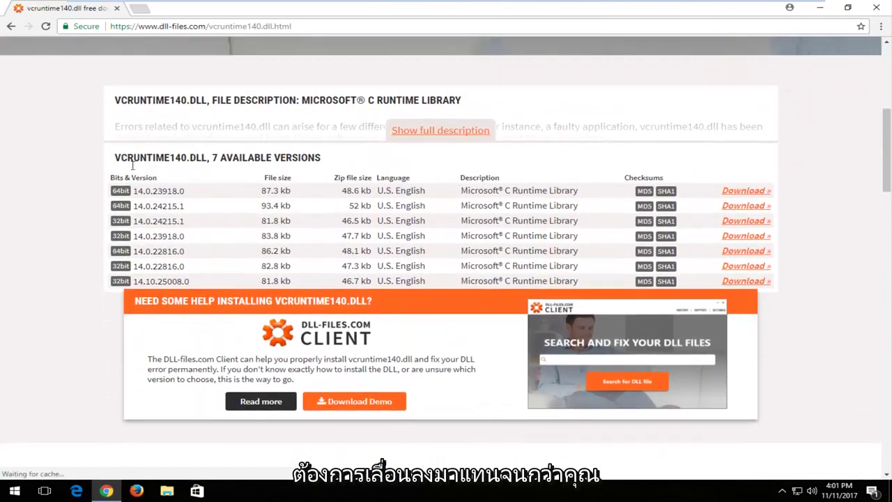
click(114, 204)
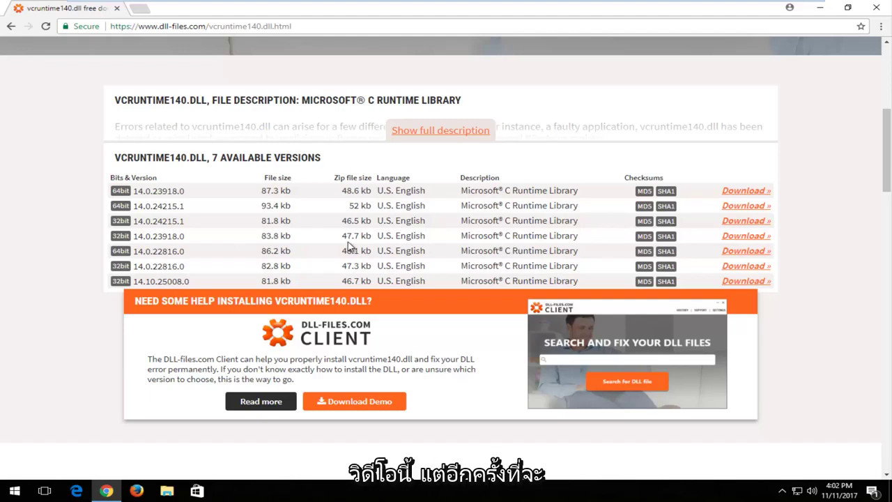
drag(349, 239, 379, 241)
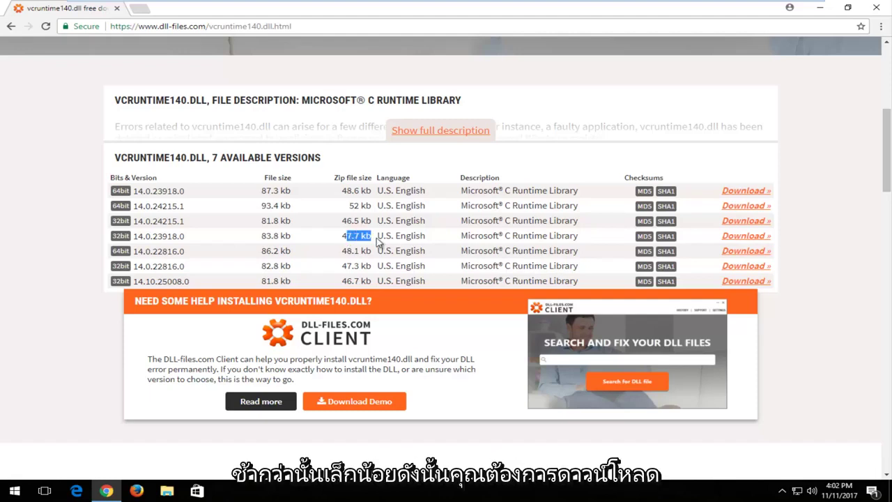
click(740, 194)
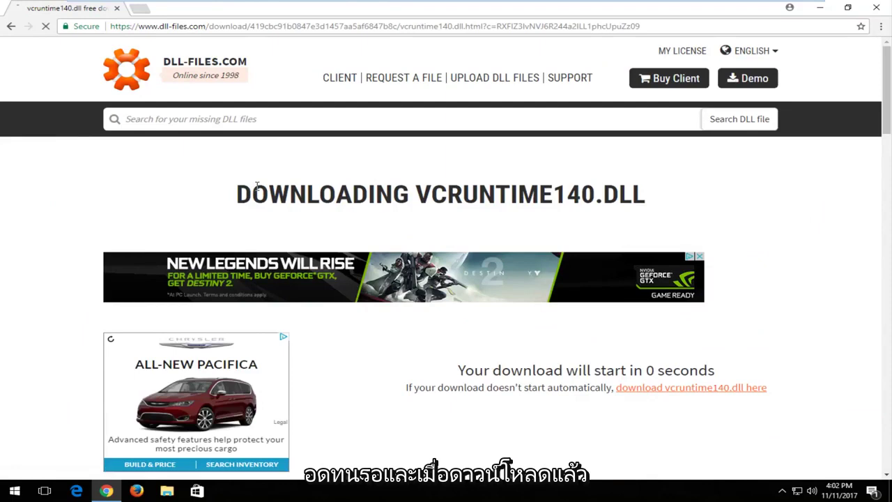
Snap Chrome to the right half and show the downloaded vcruntime140 zip in its folder
scroll(201, 201, down, 5)
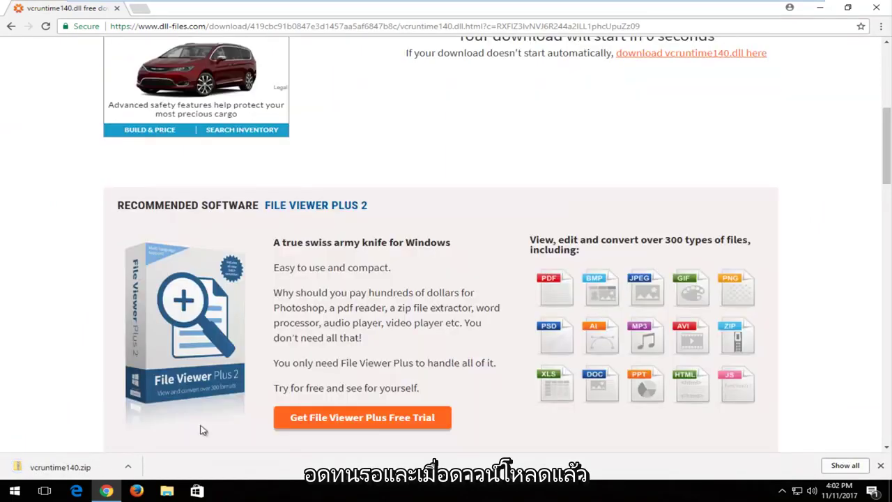
click(846, 465)
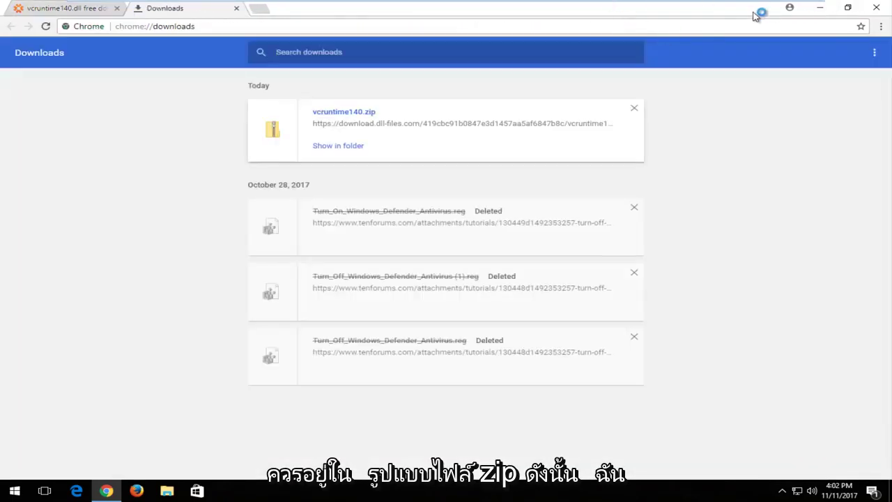
drag(756, 14, 887, 44)
click(552, 158)
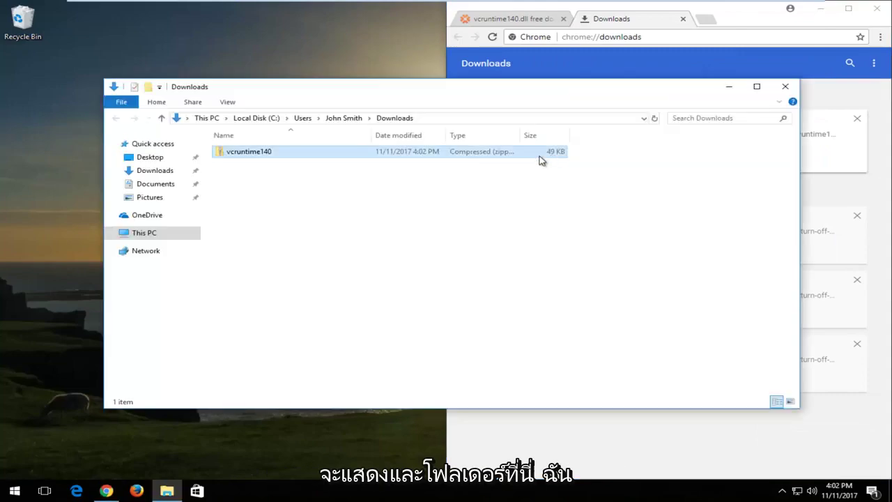
Move the vcruntime140 zip from Downloads to the desktop, then close Downloads and Chrome
drag(424, 94, 544, 95)
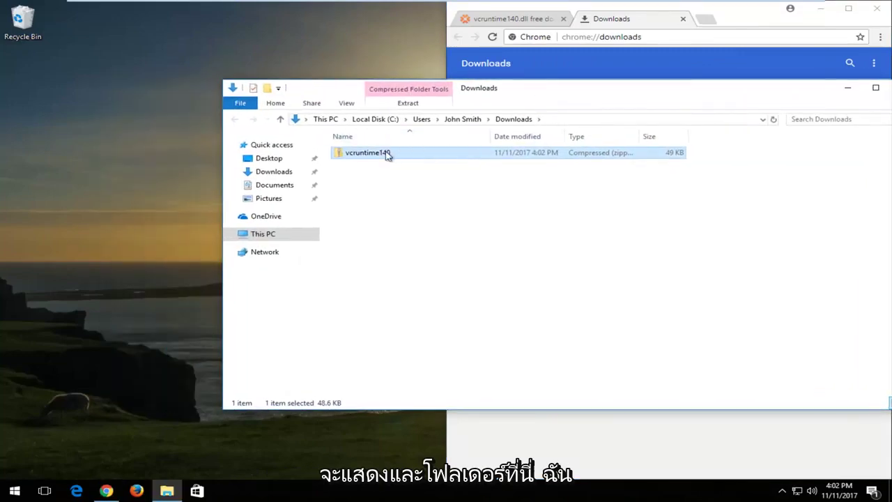
drag(388, 154, 150, 153)
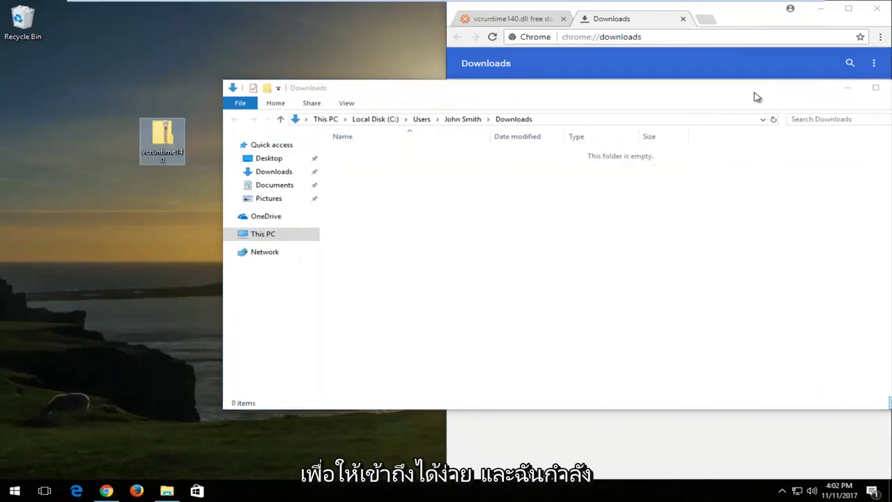
click(811, 90)
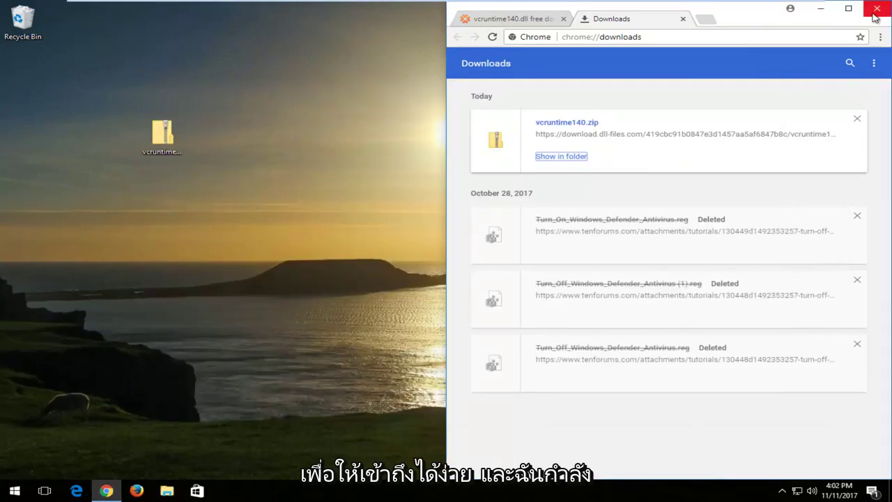
click(875, 9)
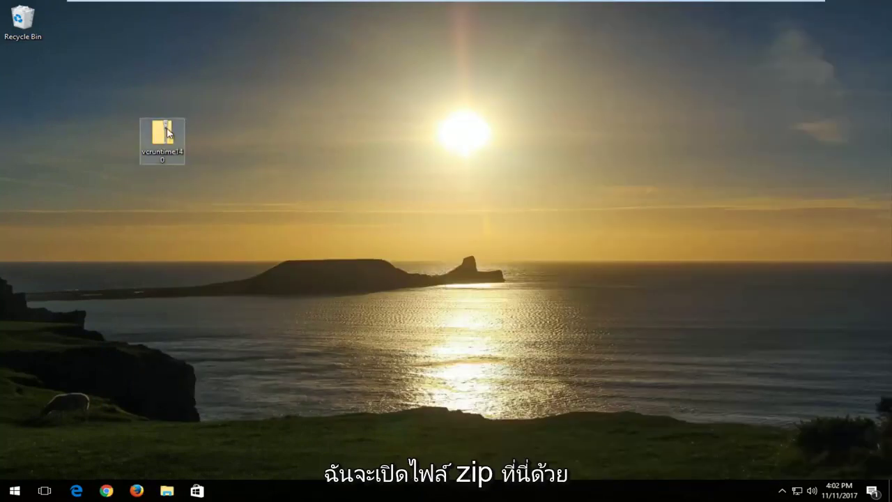
Copy vcruntime140.dll out of the zip onto the desktop and close the archive
drag(145, 127, 39, 96)
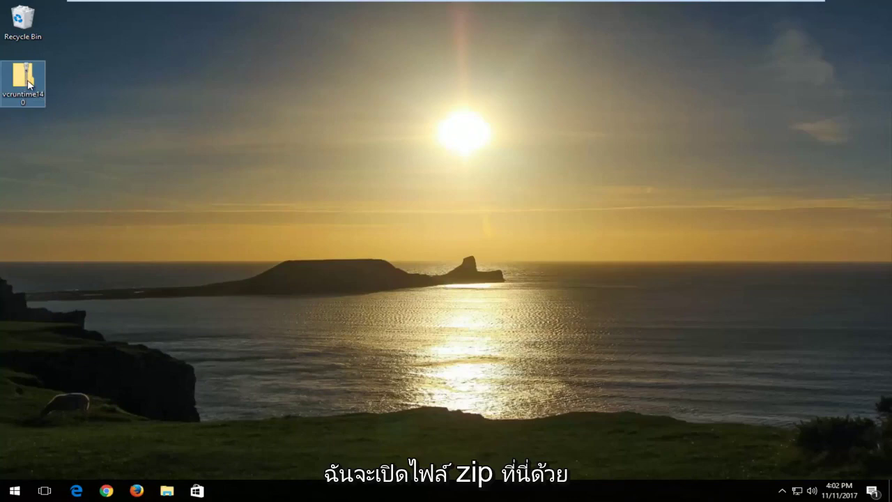
double_click(27, 78)
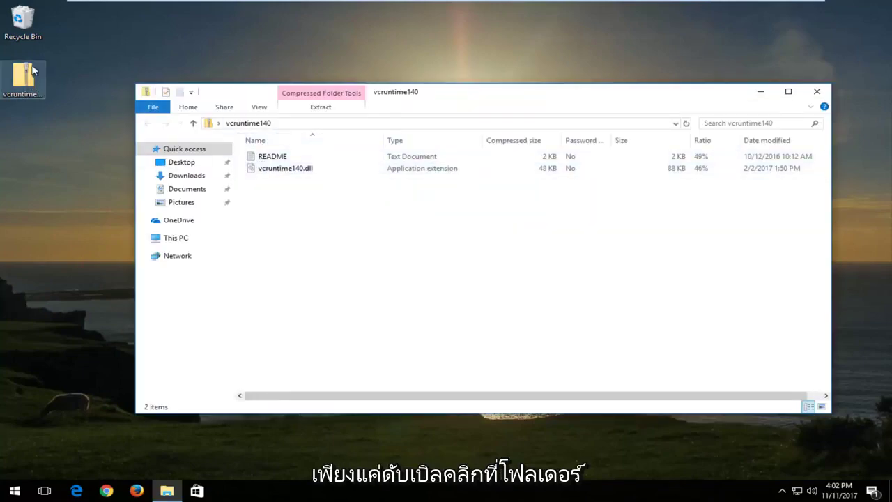
drag(261, 170, 75, 199)
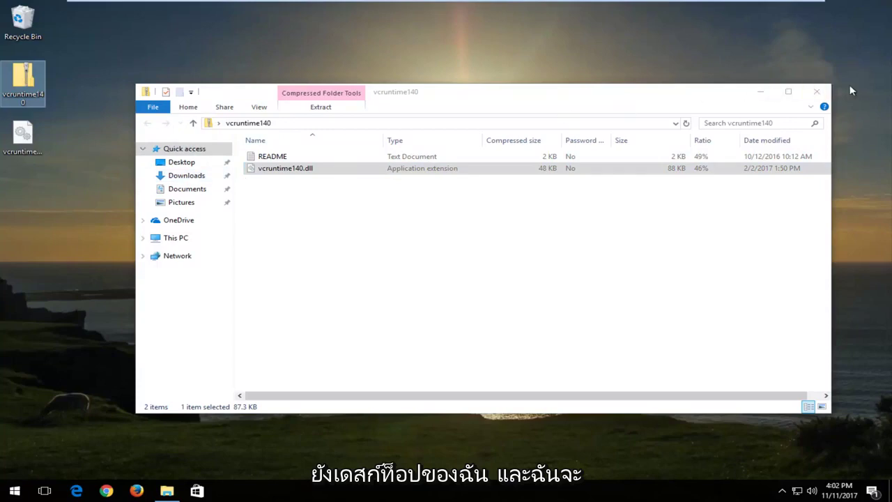
click(818, 93)
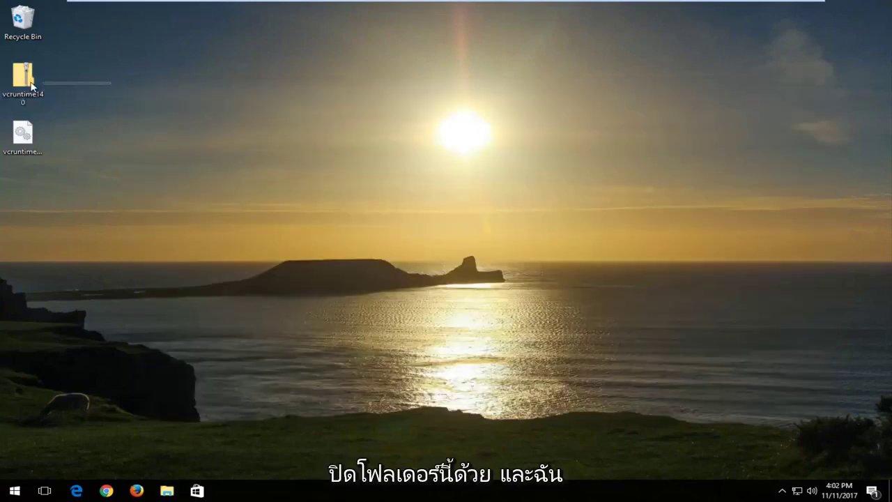
Drop the vcruntime140 zip into the Recycle Bin and tidy the dll icon on the desktop
drag(28, 77, 26, 27)
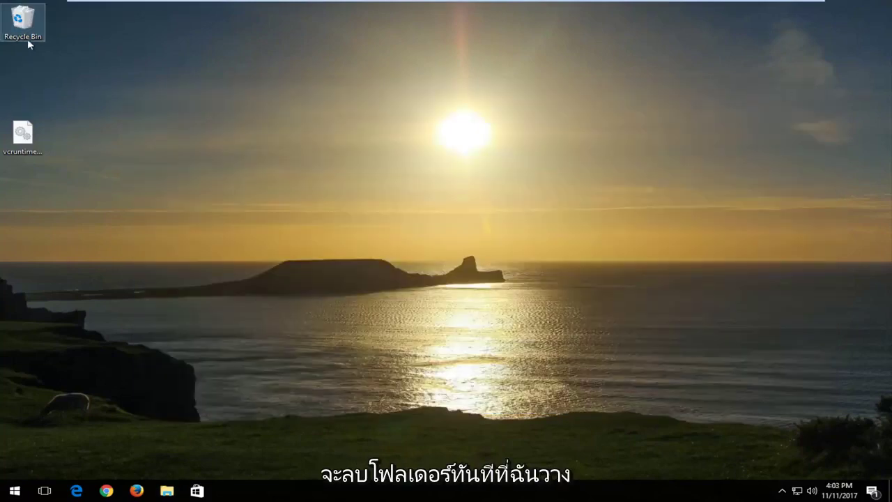
drag(19, 140, 66, 81)
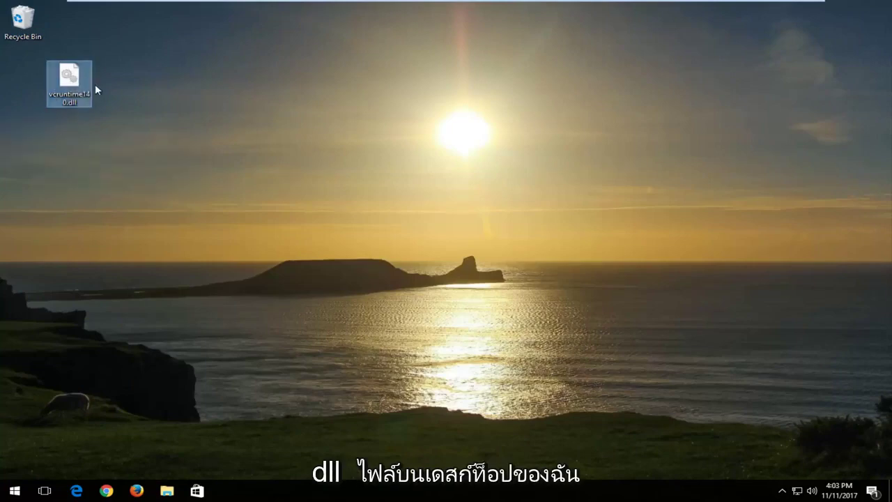
click(86, 180)
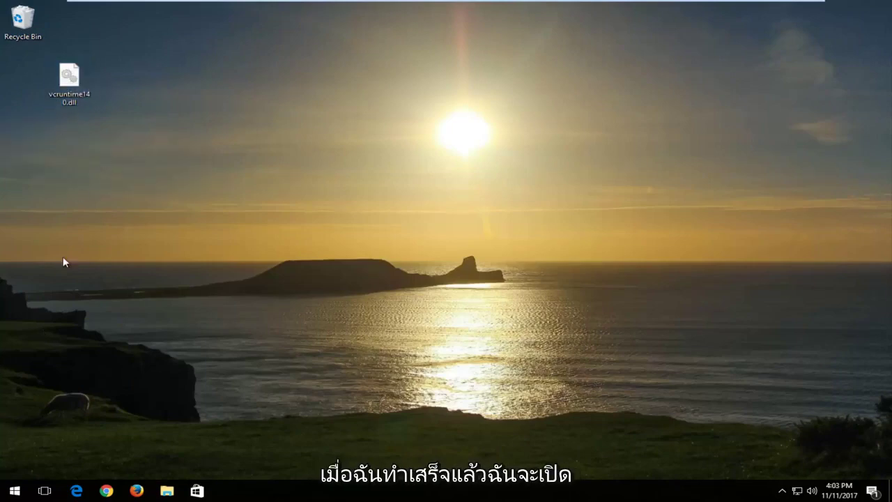
Find 'this pc' through Start search and launch This PC
click(14, 490)
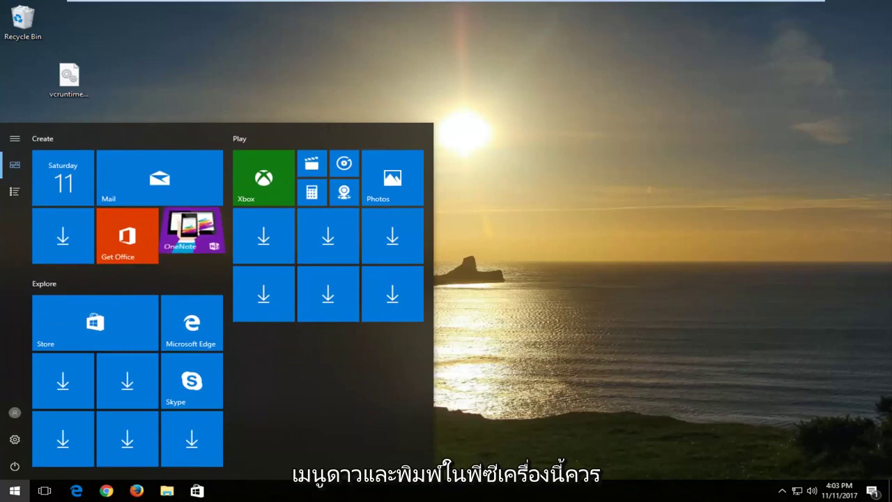
text(this pc)
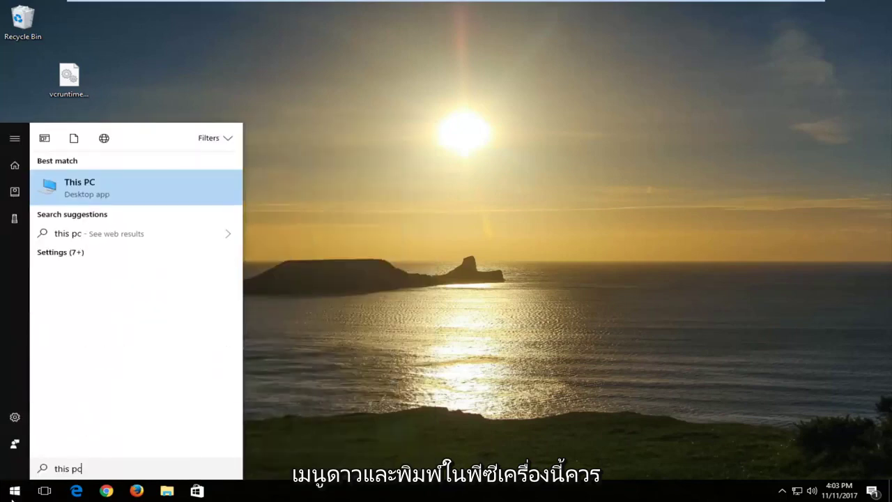
click(131, 197)
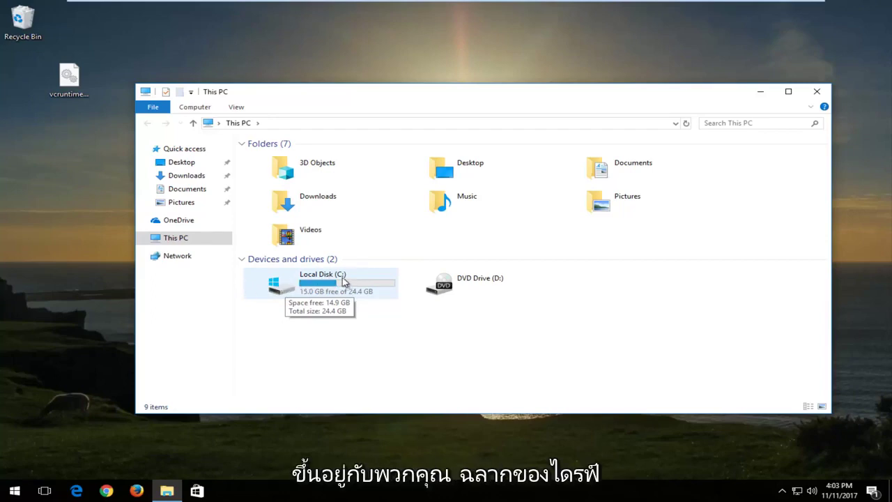
Browse to Local Disk (C:) > Windows and select the System32 folder
double_click(293, 286)
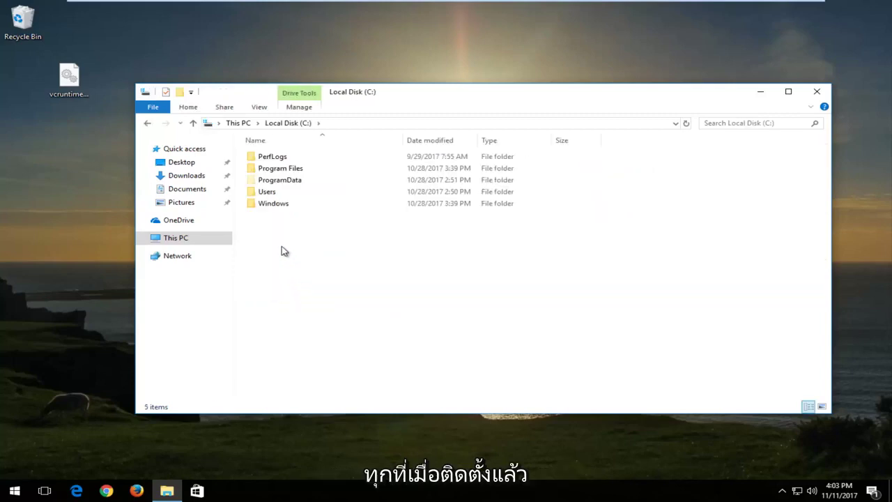
double_click(271, 205)
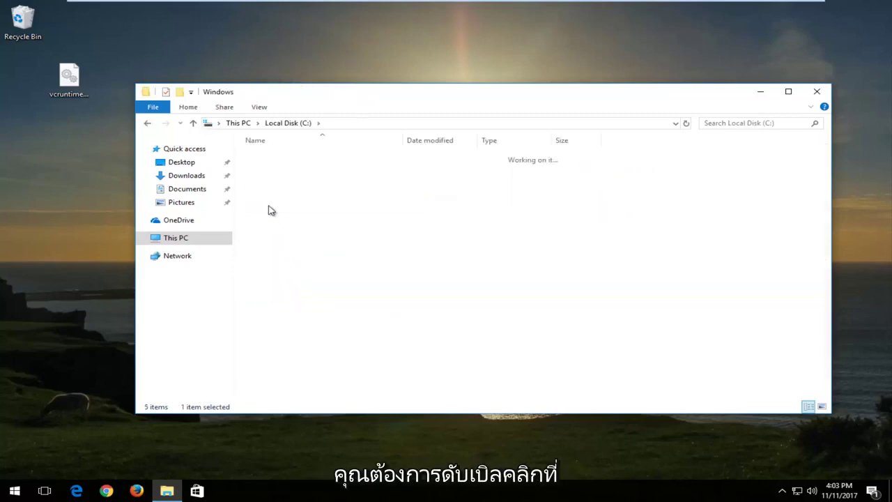
scroll(287, 248, down, 7)
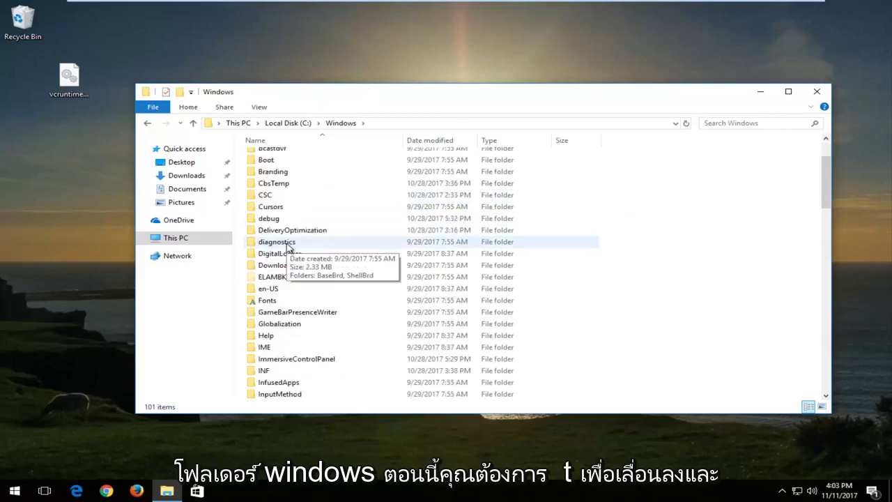
scroll(286, 249, down, 7)
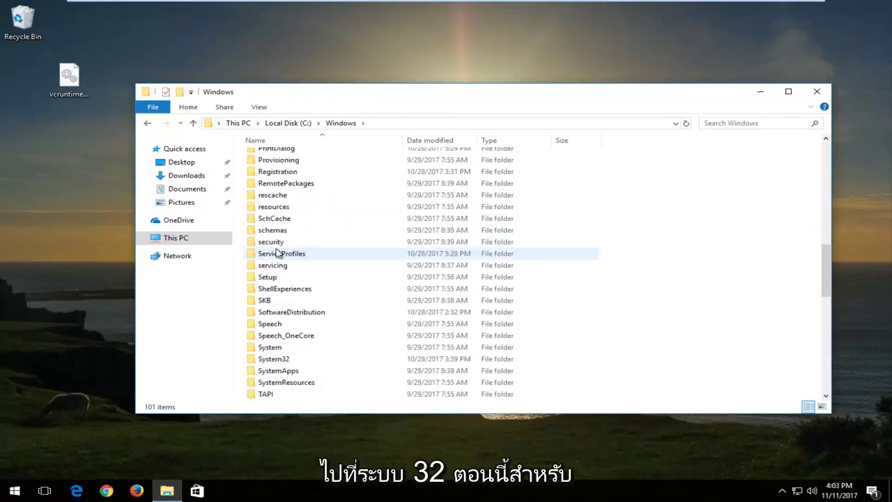
scroll(275, 255, down, 1)
click(273, 324)
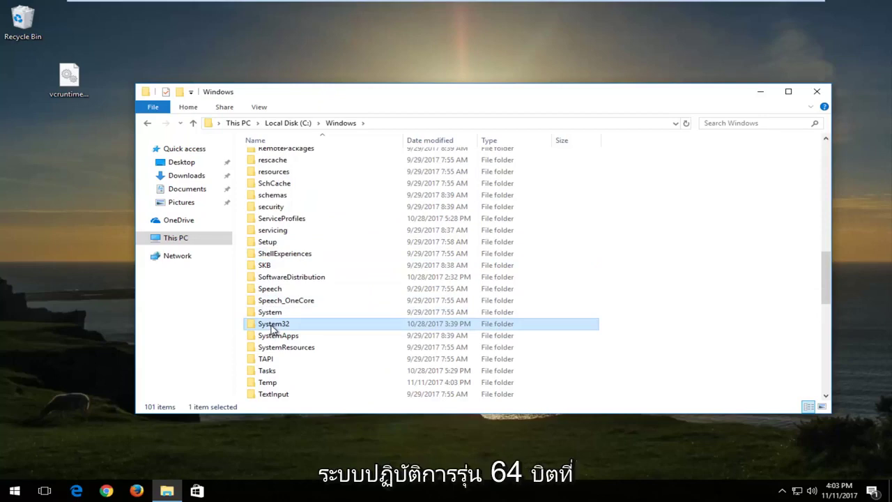
Drag vcruntime140.dll from the desktop into System32, granting administrator permission with Continue
drag(70, 77, 267, 325)
drag(269, 324, 265, 323)
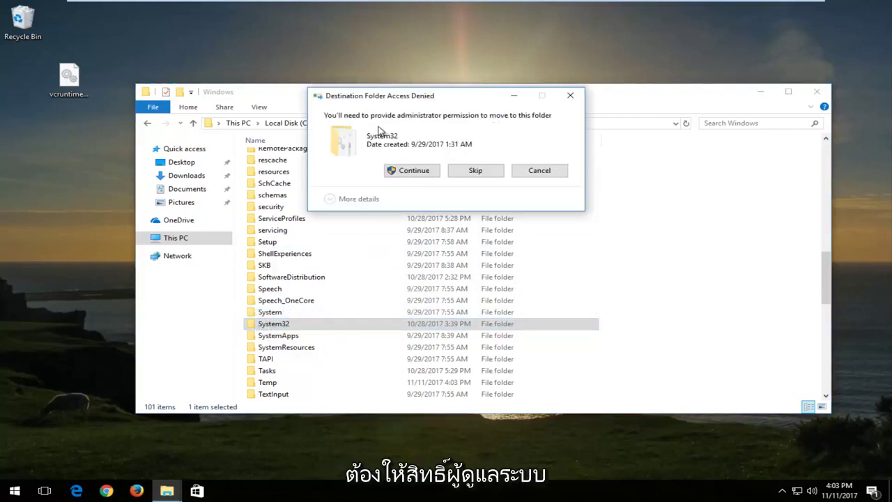
click(406, 173)
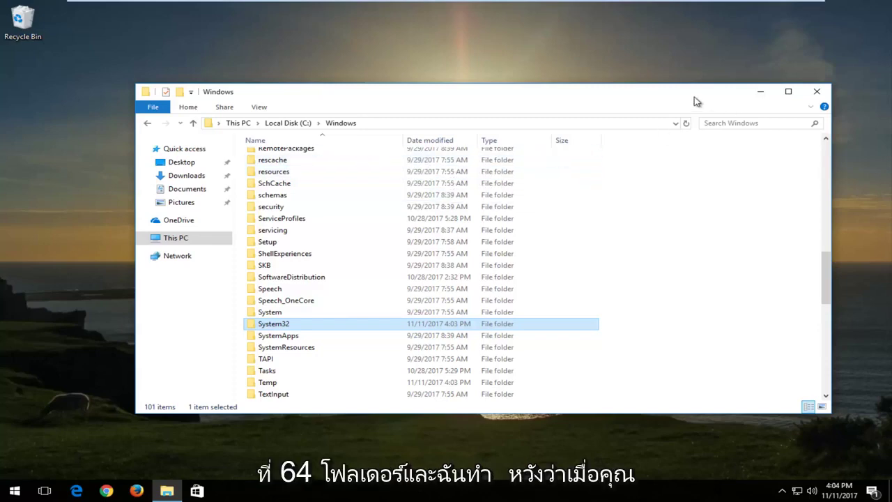
Close the C:\Windows File Explorer window
drag(693, 96, 711, 86)
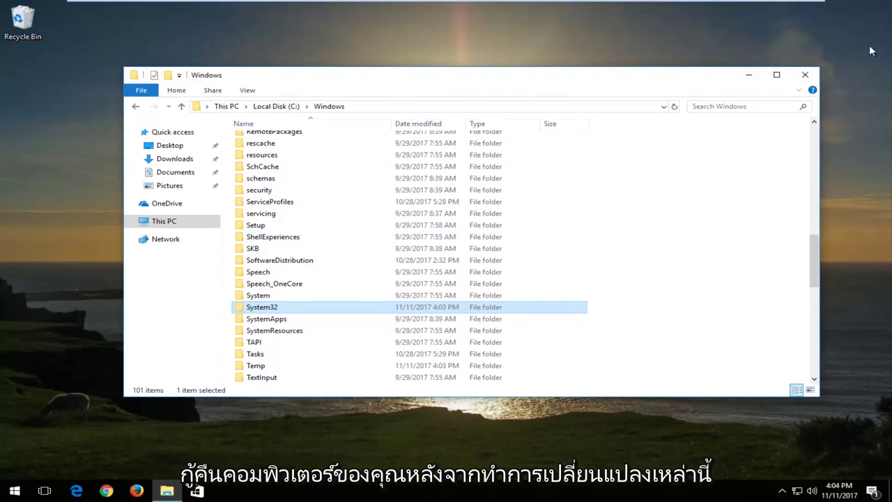
click(806, 75)
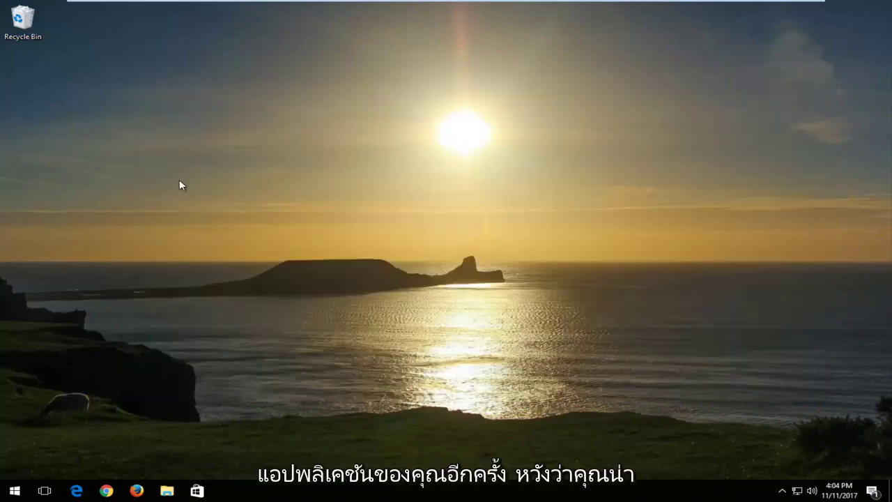